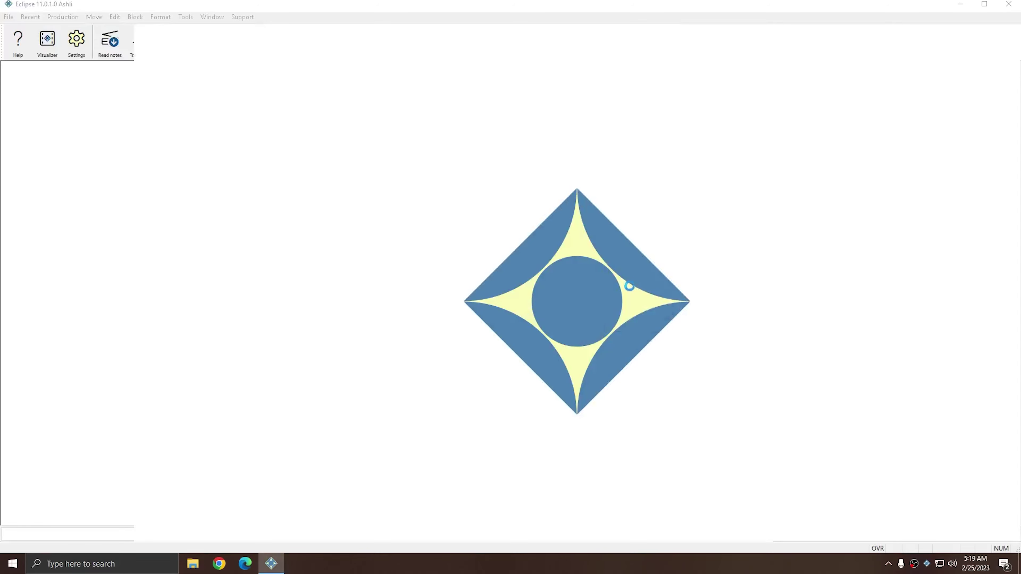
- Enable the Speaker tracker plugin in the Plugin Manager and accept the change with OK
left_click(243, 16)
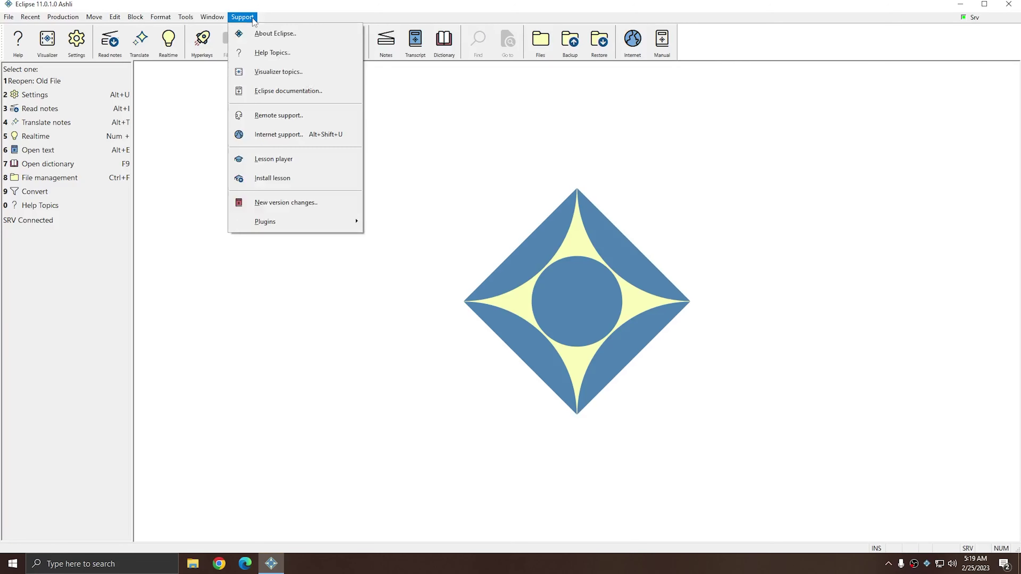
mouse_move(283, 224)
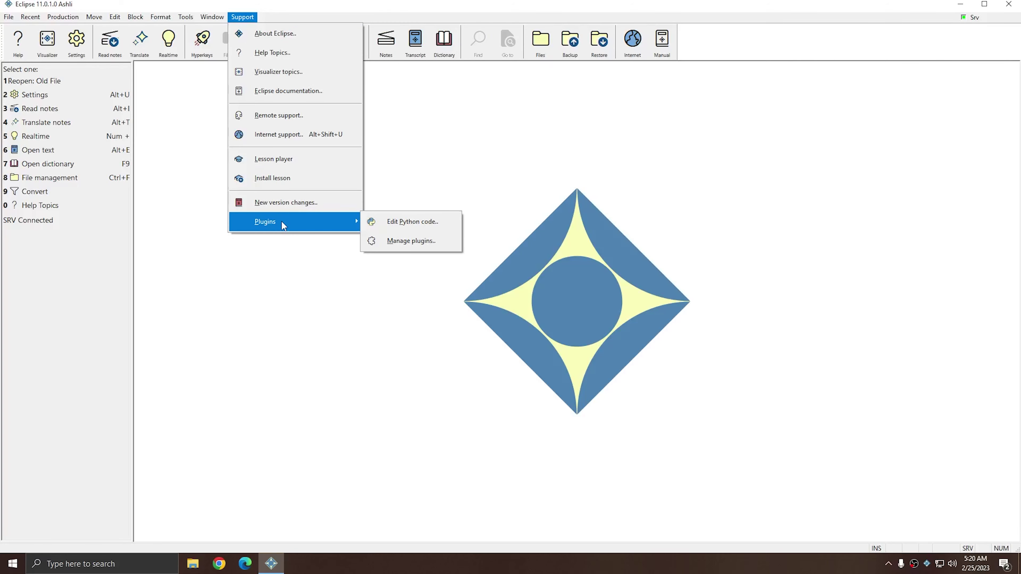
left_click(416, 240)
scroll(57, 206, "down", 5)
scroll(56, 206, "down", 5)
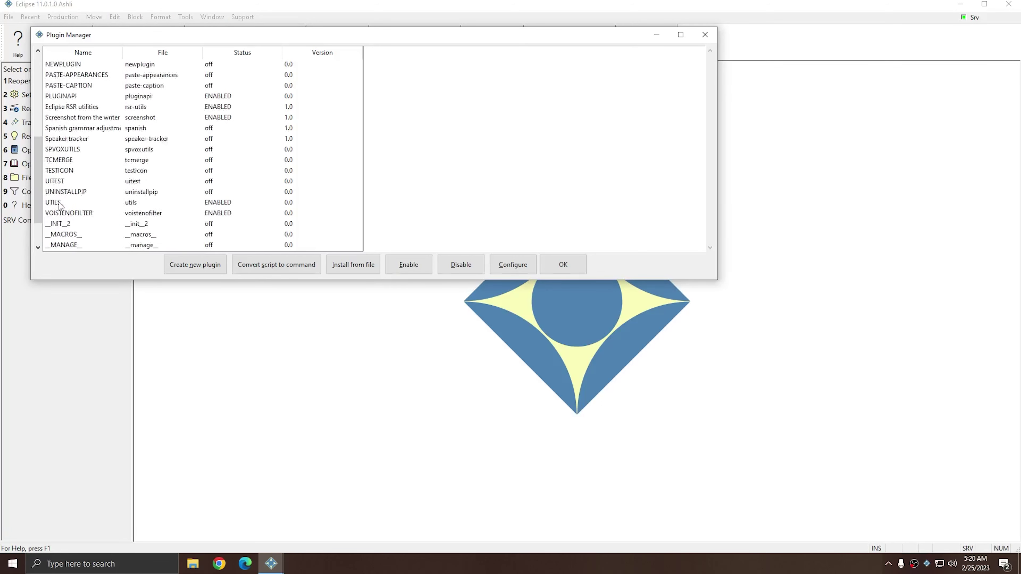
left_click(76, 117)
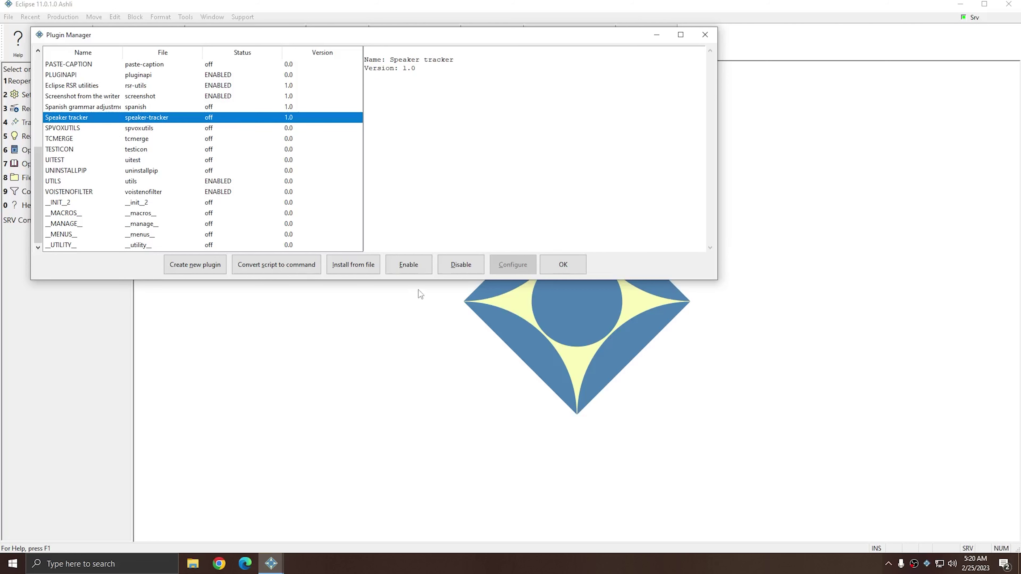
left_click(417, 267)
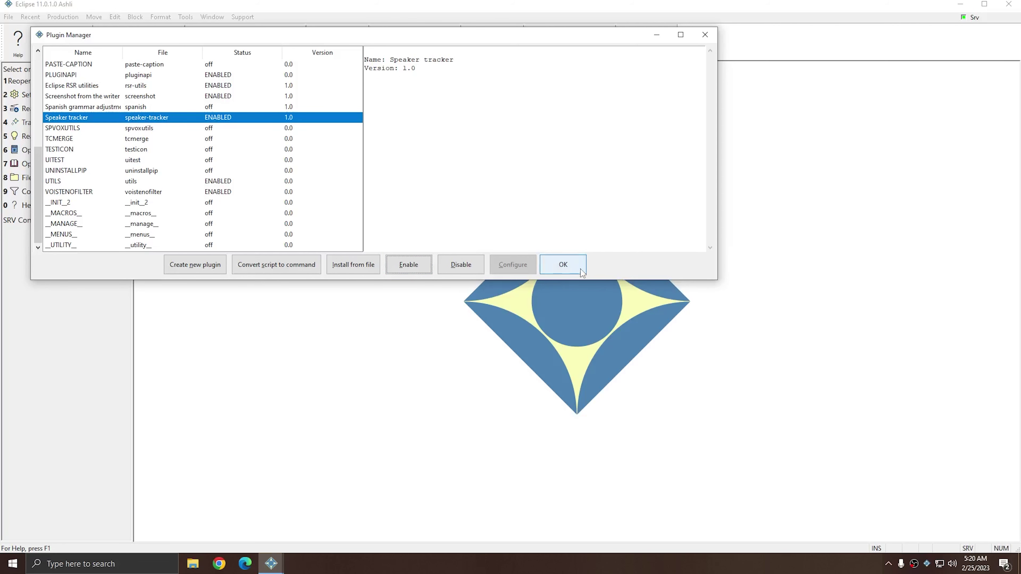
left_click(571, 265)
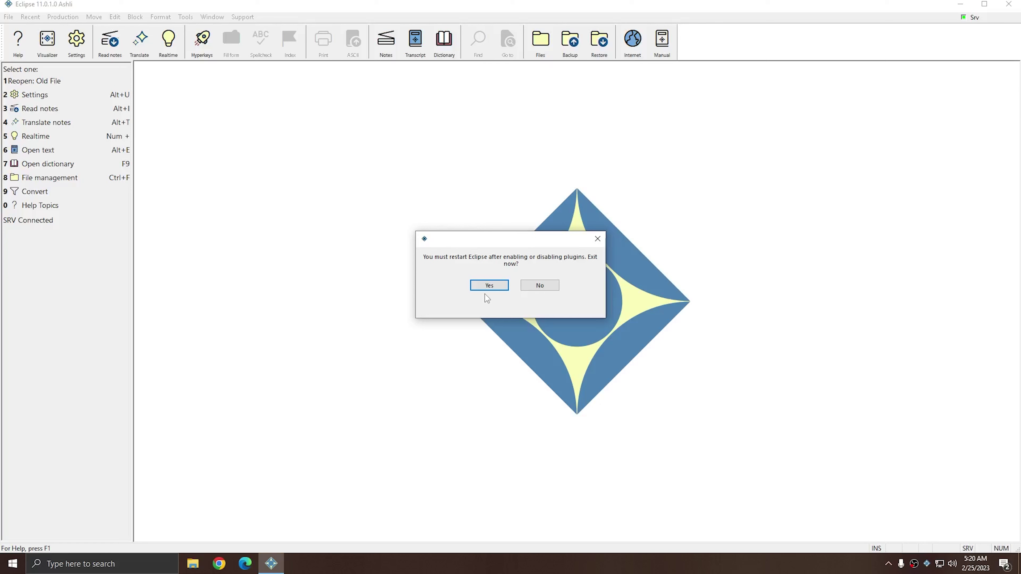
- Restart Eclipse, then confirm Speaker tracker shows as ENABLED in the Plugin Manager
left_click(488, 287)
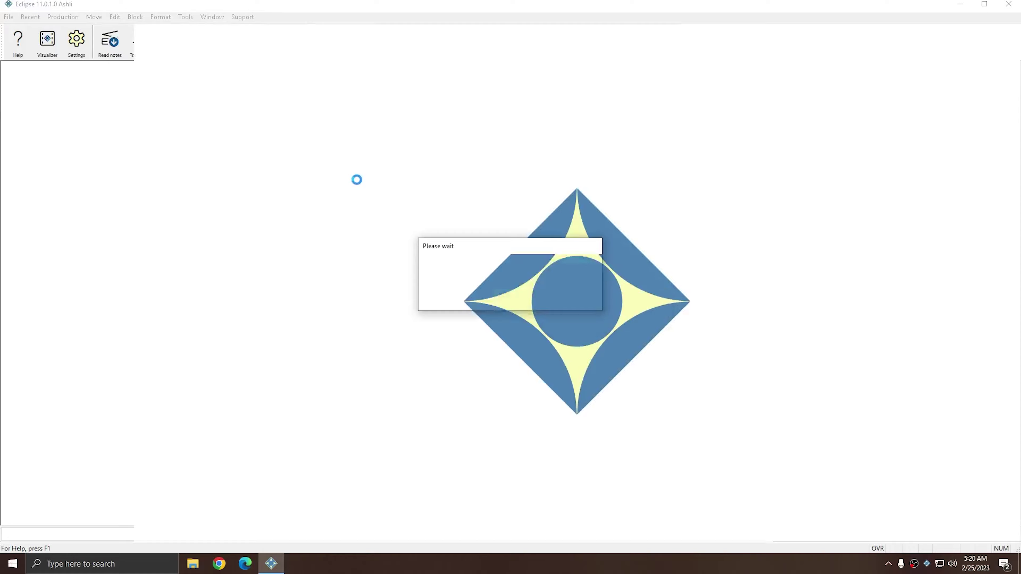
left_click(243, 17)
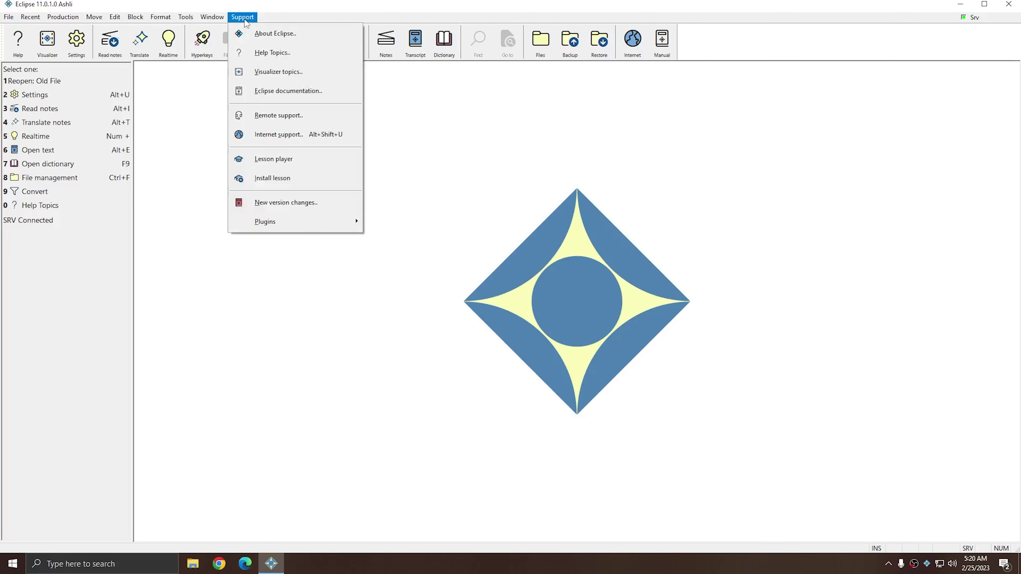
mouse_move(282, 221)
left_click(404, 240)
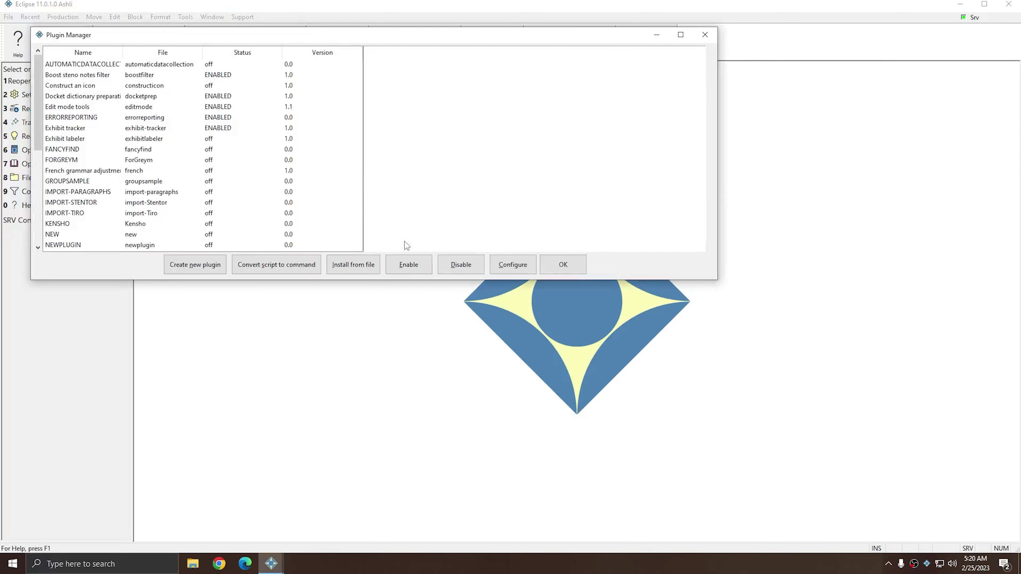
scroll(346, 244, "down", 6)
left_click(193, 149)
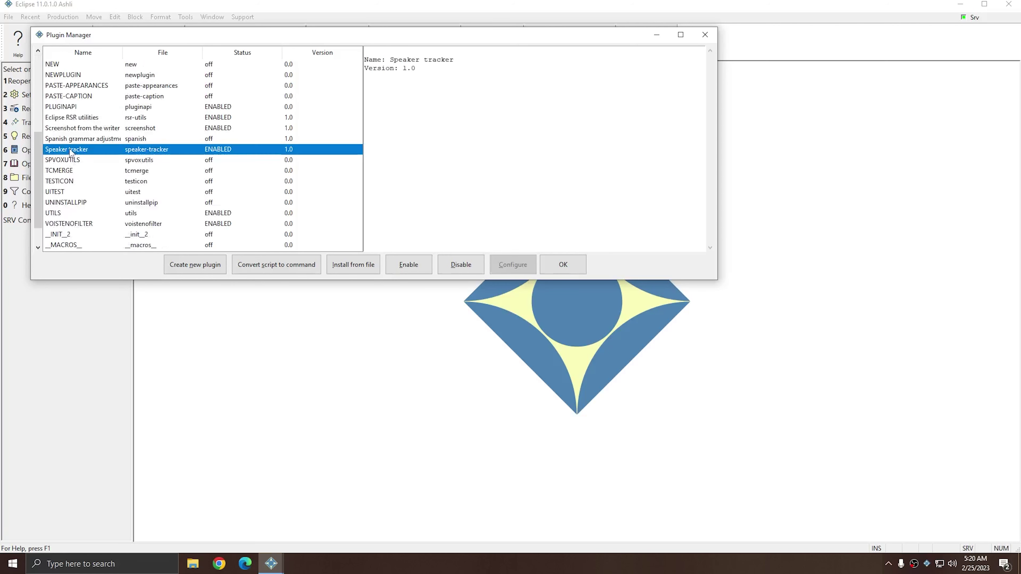
left_click(708, 34)
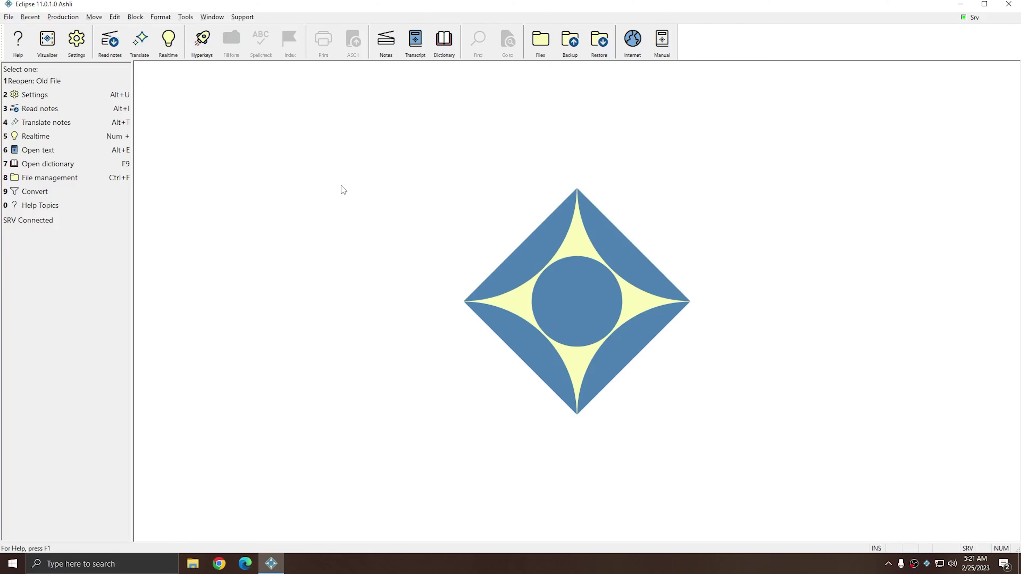
- Translate the notes file Track Speakers.not in Virtual realtime mode into a new transcript
key("alt+t")
left_click(452, 202)
double_click(452, 208)
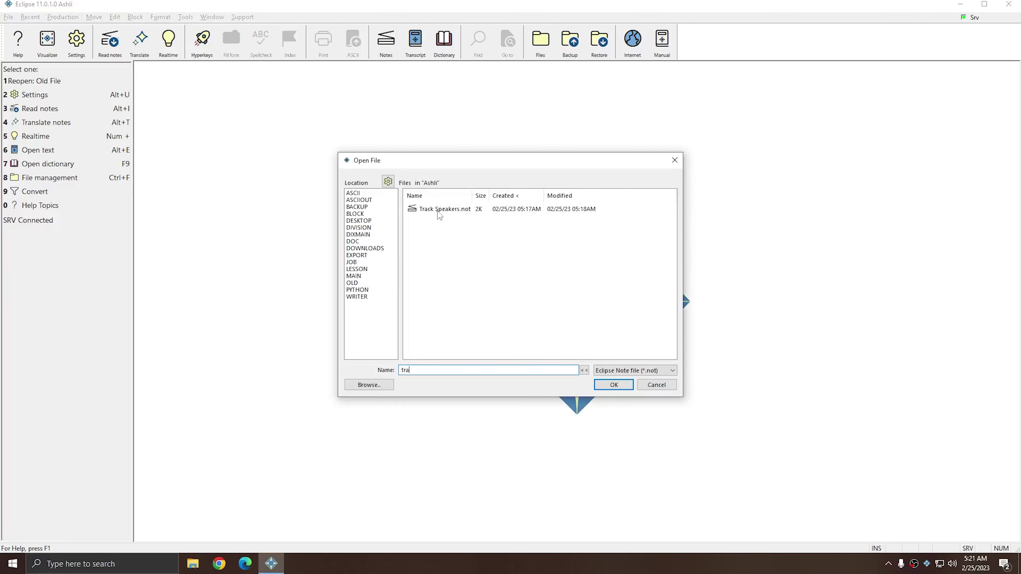
double_click(439, 210)
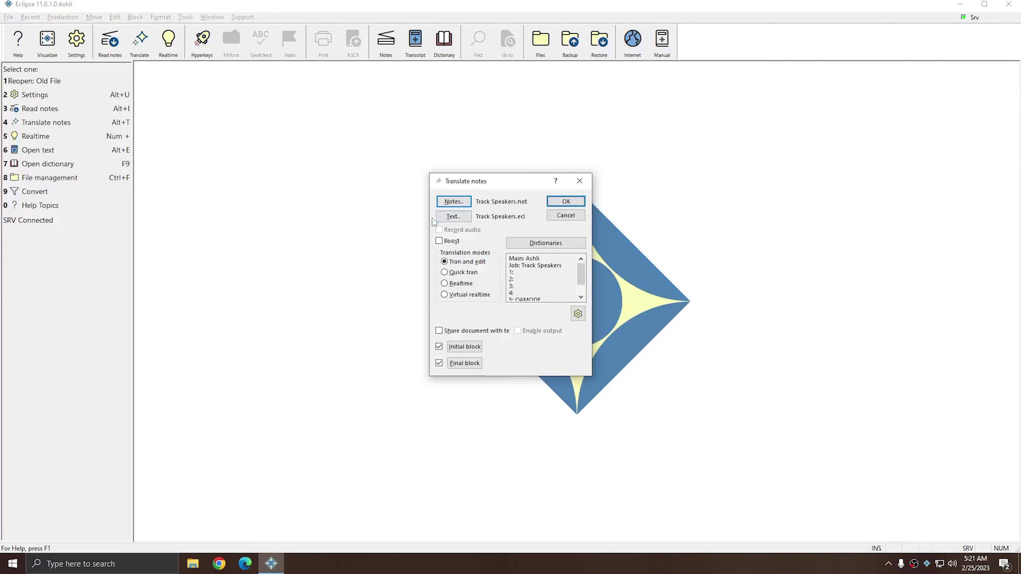
left_click(463, 295)
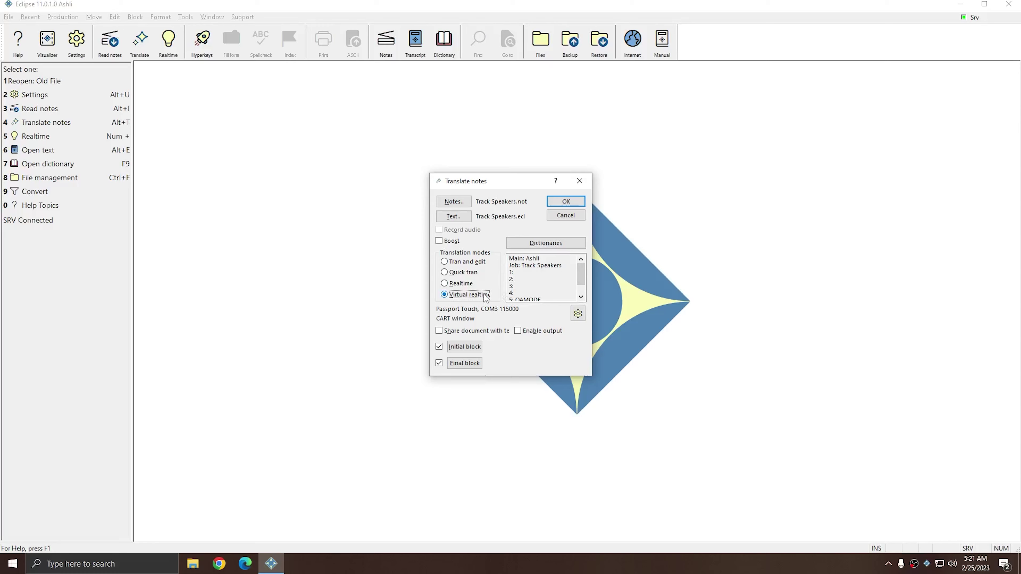
left_click(571, 205)
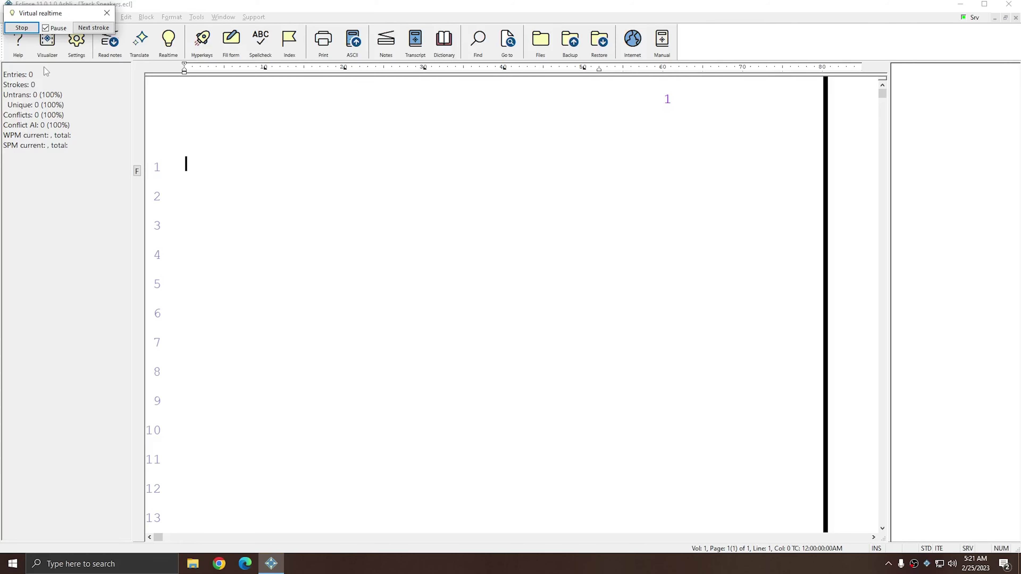
- Step through strokes for the opening line and the second speaker's answer
left_click(93, 30)
left_click(95, 32)
left_click(95, 32)
left_click(95, 32)
left_click(95, 32)
left_click(95, 32)
left_click(95, 32)
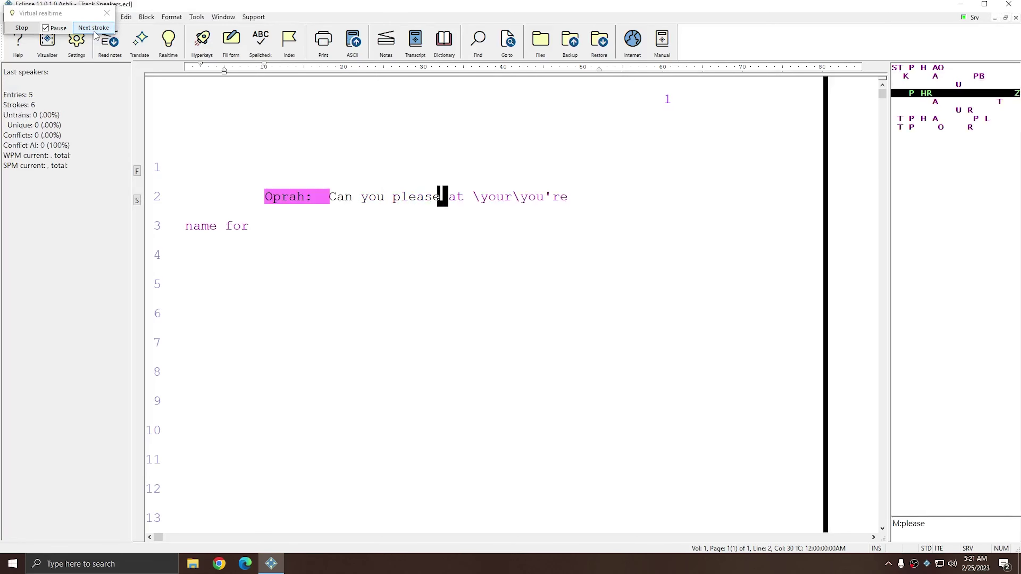
left_click(95, 32)
left_click(95, 32)
left_click(95, 32)
left_click(95, 32)
left_click(95, 33)
left_click(95, 32)
left_click(95, 32)
- Step through the third and fourth speakers' introductions
left_click(95, 32)
left_click(95, 32)
left_click(95, 32)
left_click(95, 32)
left_click(95, 32)
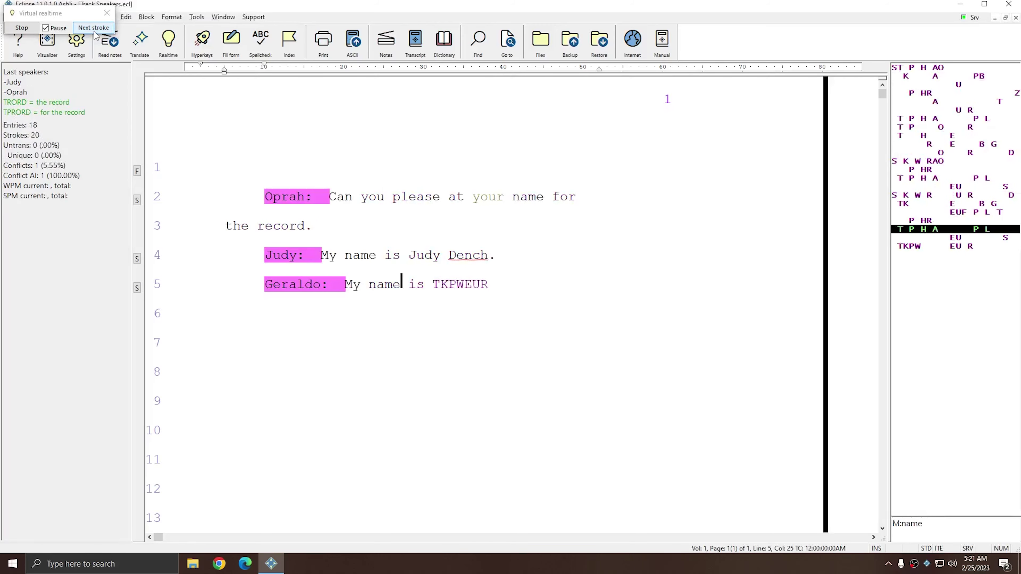
left_click(95, 33)
left_click(95, 32)
left_click(95, 32)
left_click(95, 33)
left_click(95, 32)
left_click(95, 32)
left_click(95, 32)
left_click(95, 32)
left_click(95, 32)
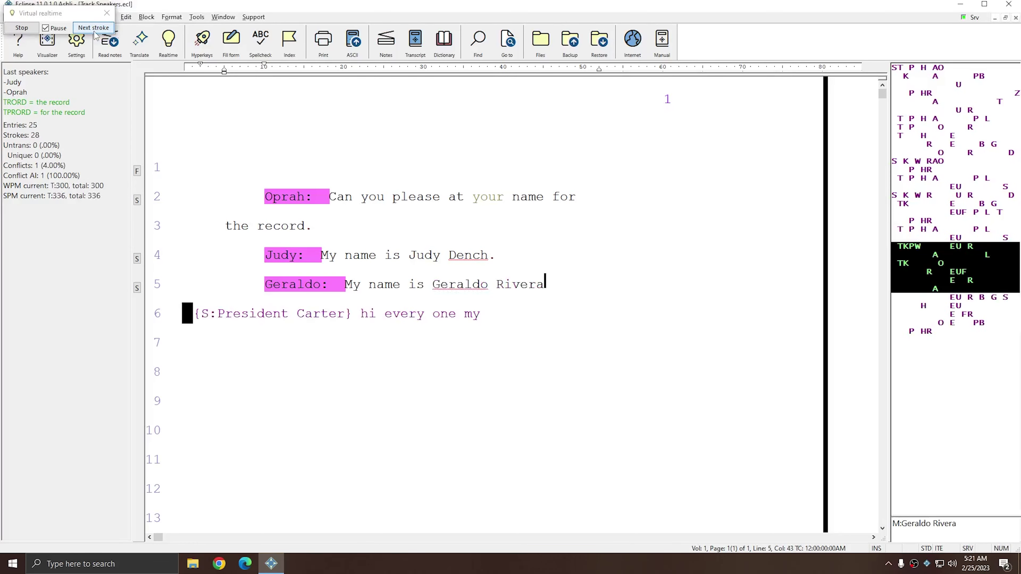
left_click(95, 32)
left_click(95, 32)
left_click(94, 32)
left_click(95, 33)
left_click(94, 32)
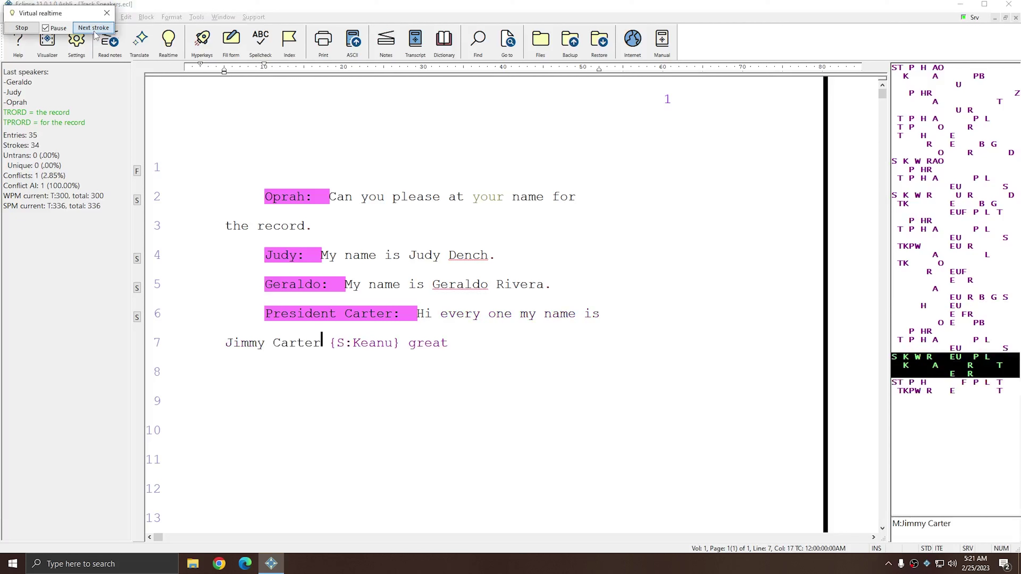
left_click(95, 33)
left_click(95, 32)
left_click(95, 32)
left_click(95, 32)
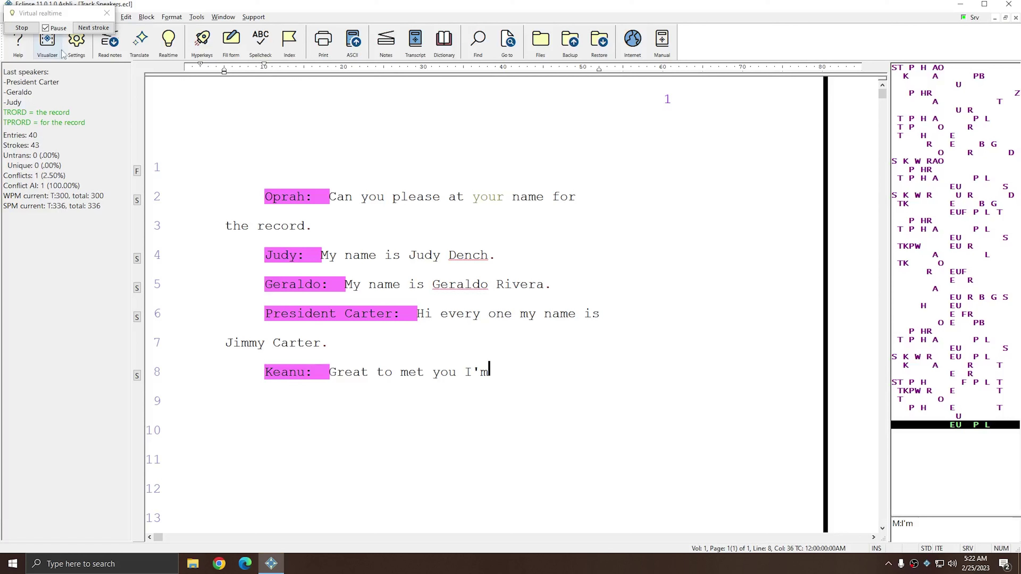
- Finish the fifth speaker's introduction and the host's Throwback special thank-you line
left_click(93, 28)
left_click(93, 28)
left_click(93, 27)
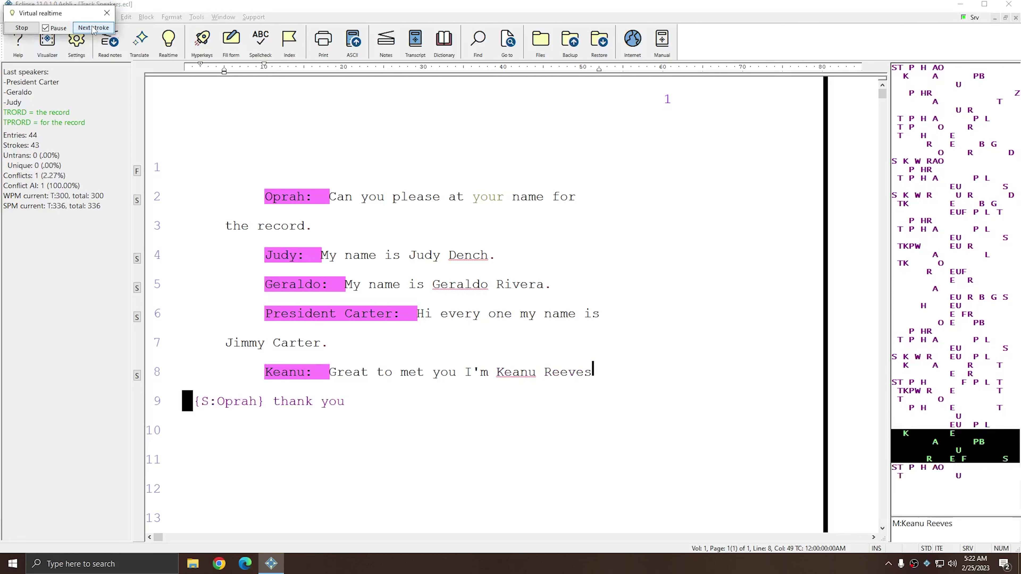
left_click(93, 28)
left_click(93, 28)
left_click(93, 28)
left_click(93, 28)
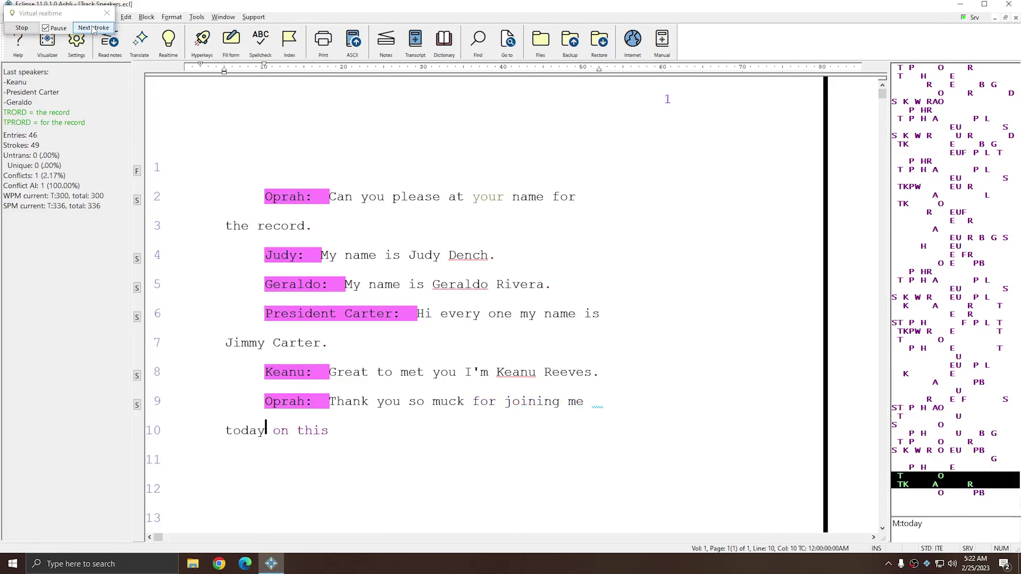
left_click(93, 28)
left_click(93, 28)
- Translate the next speaker's remark, then uncheck Pause so all 70 strokes run through
left_click(93, 28)
left_click(93, 28)
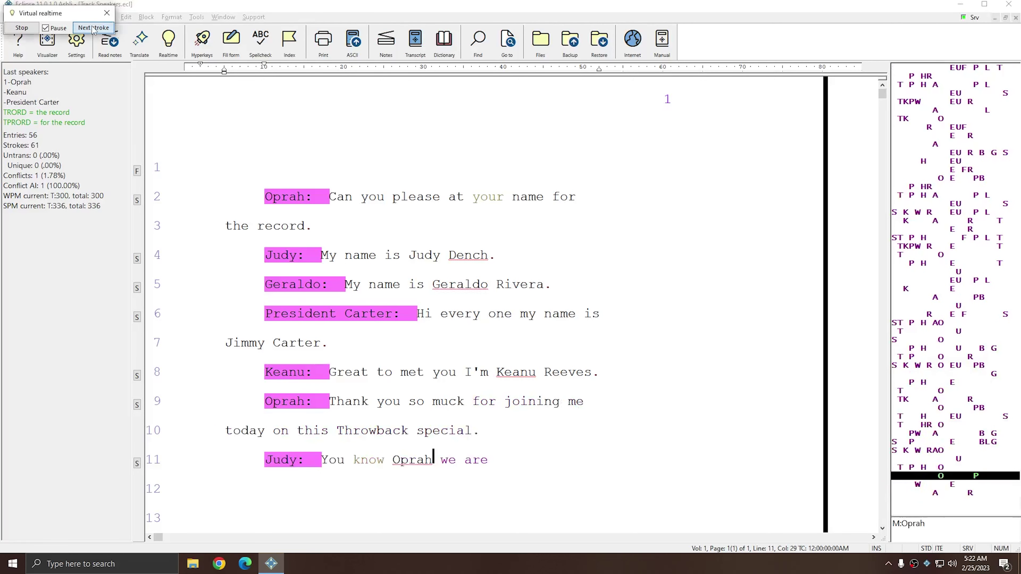
left_click(93, 27)
left_click(93, 28)
left_click(92, 28)
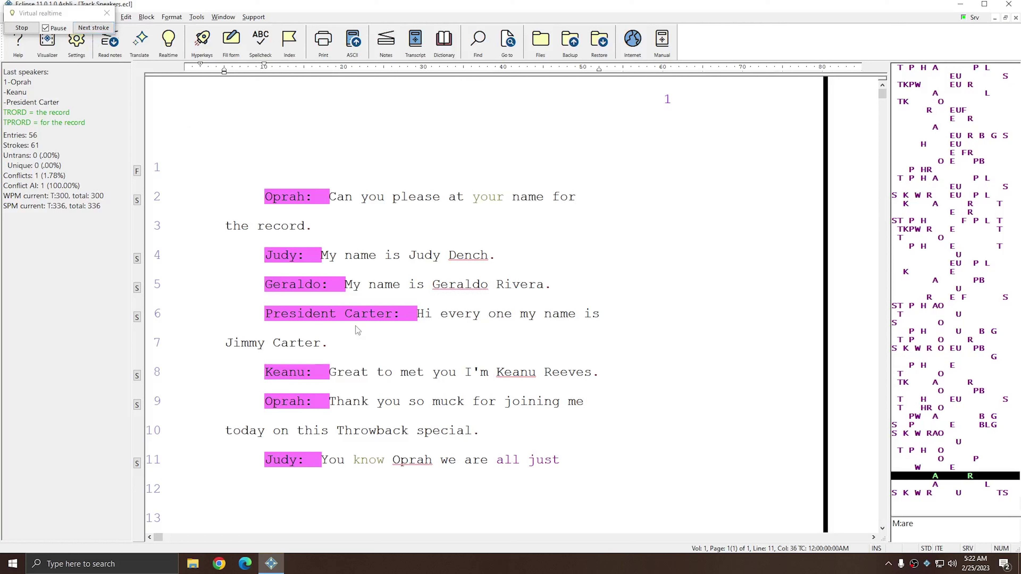
left_click(46, 28)
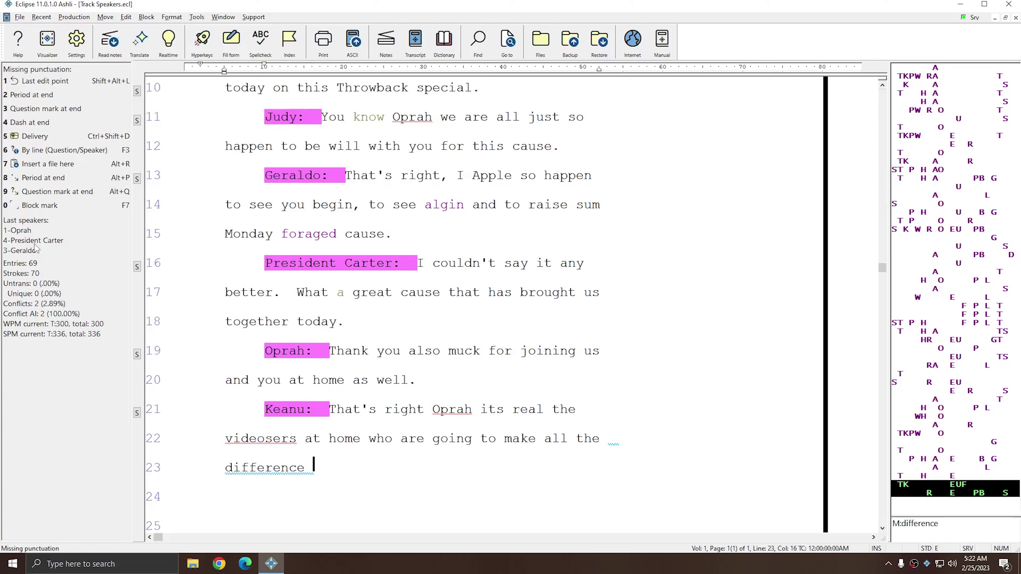
- Close Track Speakers.ecl with Ctrl+F4, returning to the start screen listing the last three speakers
key("ctrl+F4")
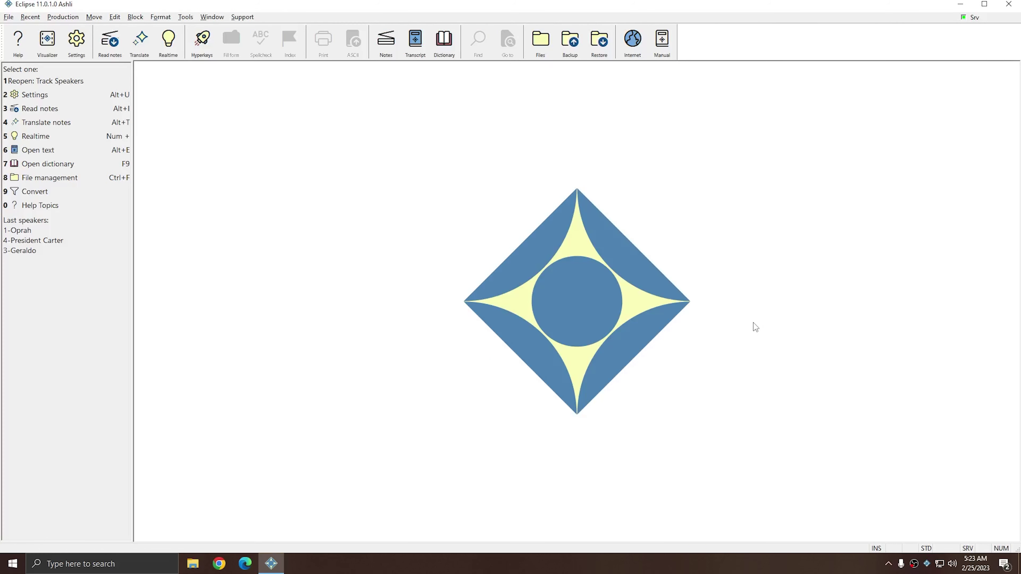